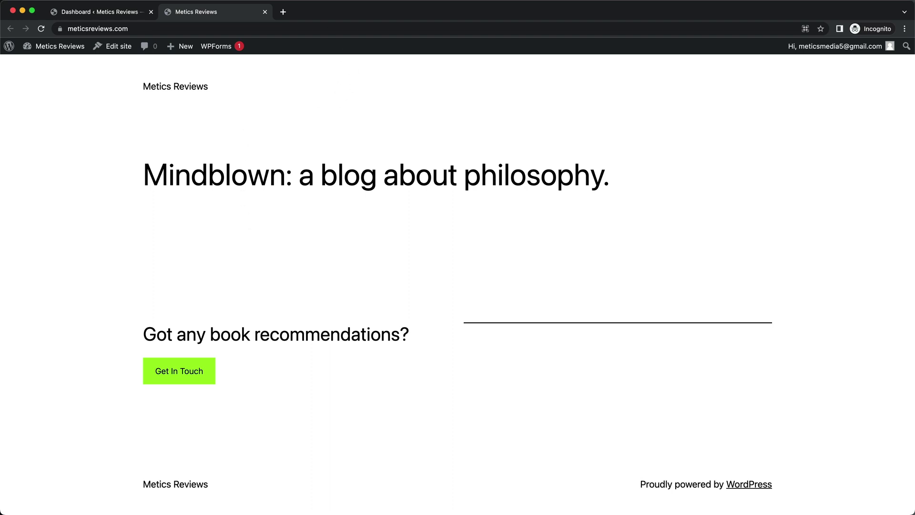
# Return to the dashboard and view the installed themes, with Twenty Twenty-Three active.
pyautogui.click(265, 11)
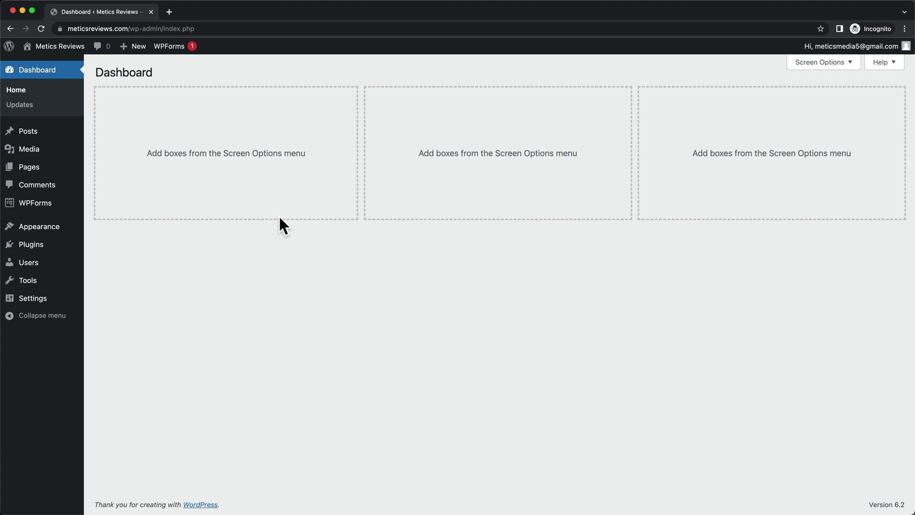
pyautogui.moveTo(40, 227)
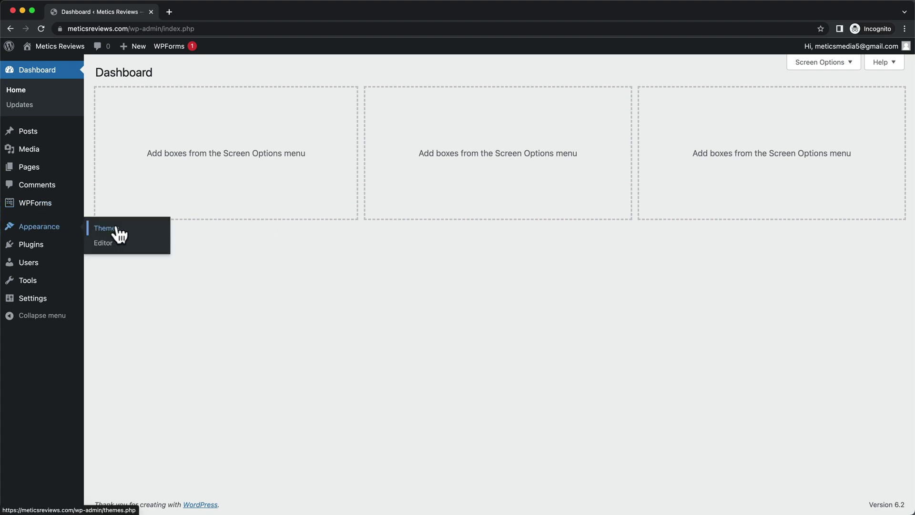
pyautogui.click(117, 238)
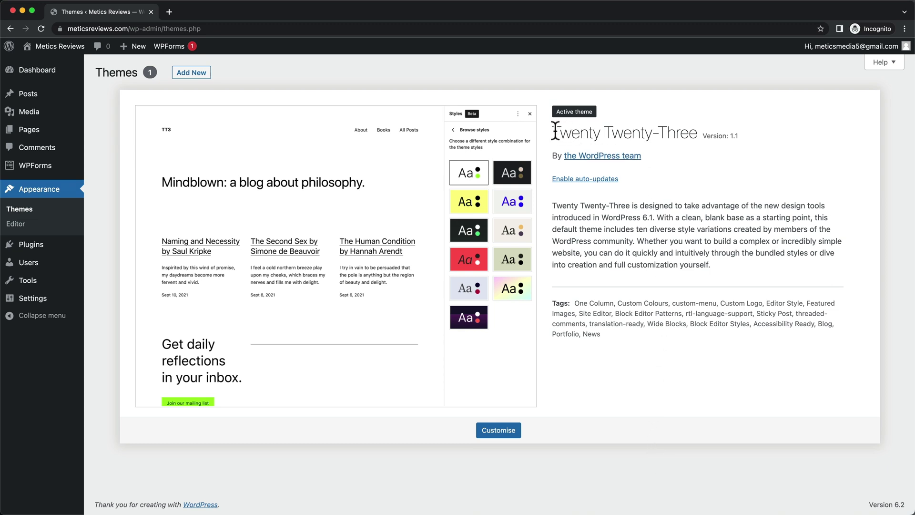
pyautogui.moveTo(555, 132); pyautogui.dragTo(695, 138)
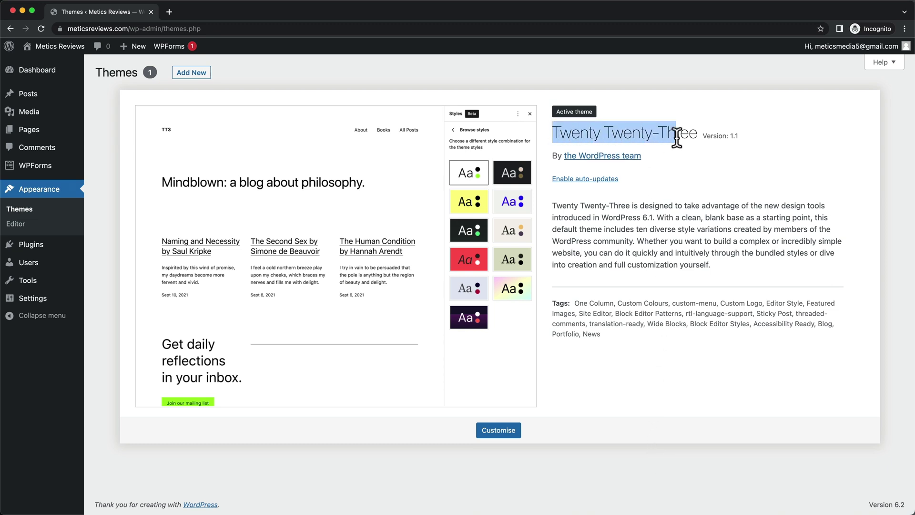
pyautogui.click(668, 194)
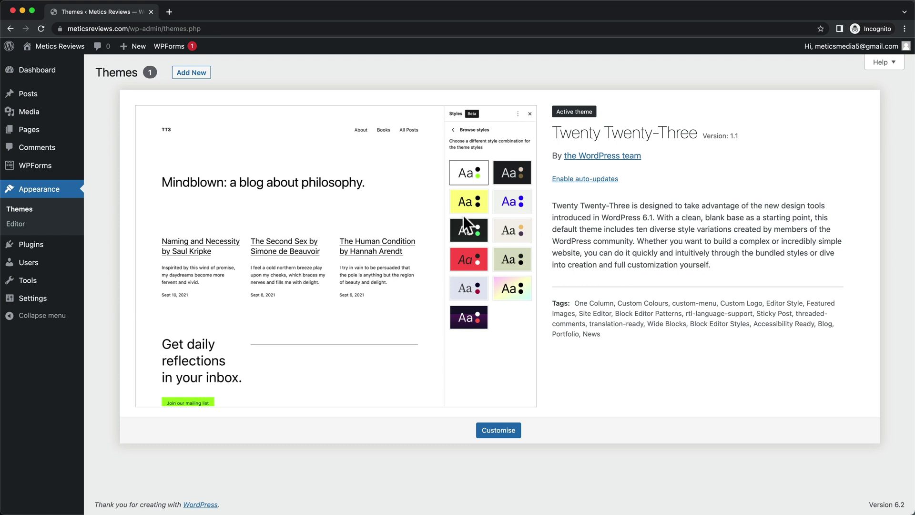
# Browse the Add New theme directory and start a search for OceanWP.
pyautogui.click(195, 76)
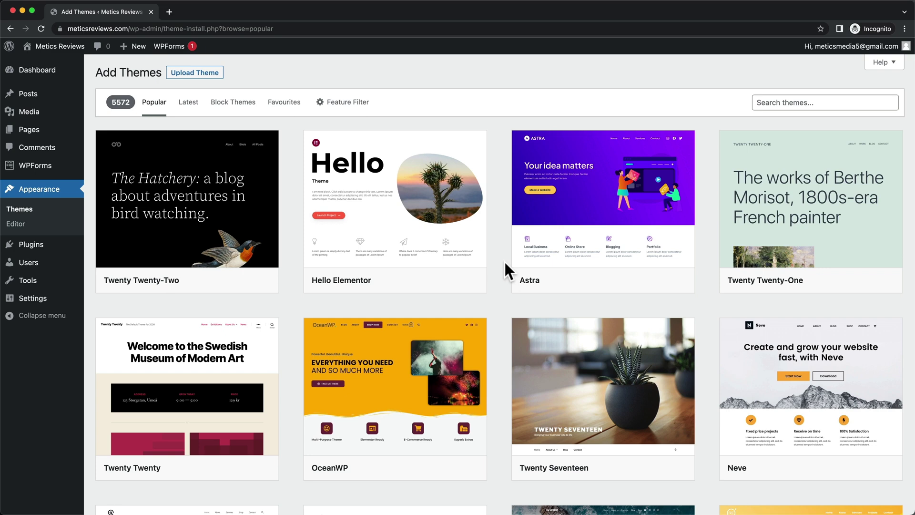
pyautogui.moveTo(395, 387)
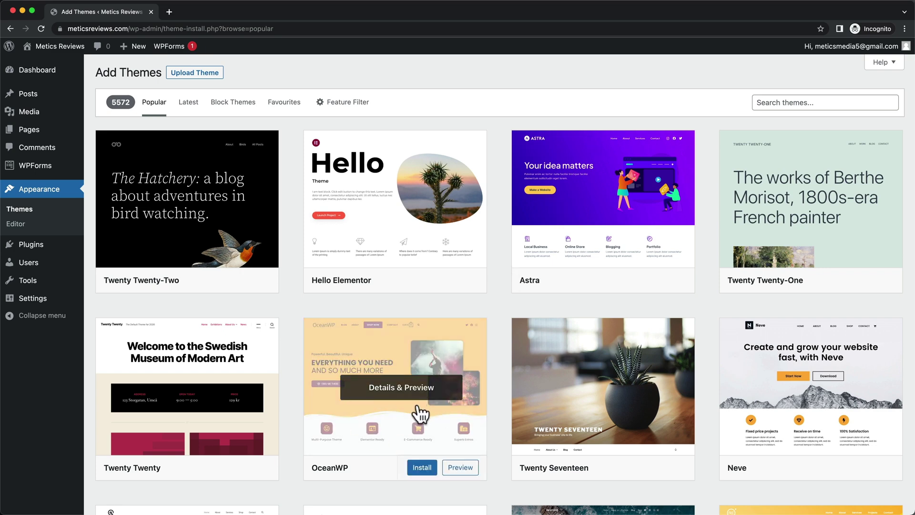
pyautogui.scroll(-1, 418, 386)
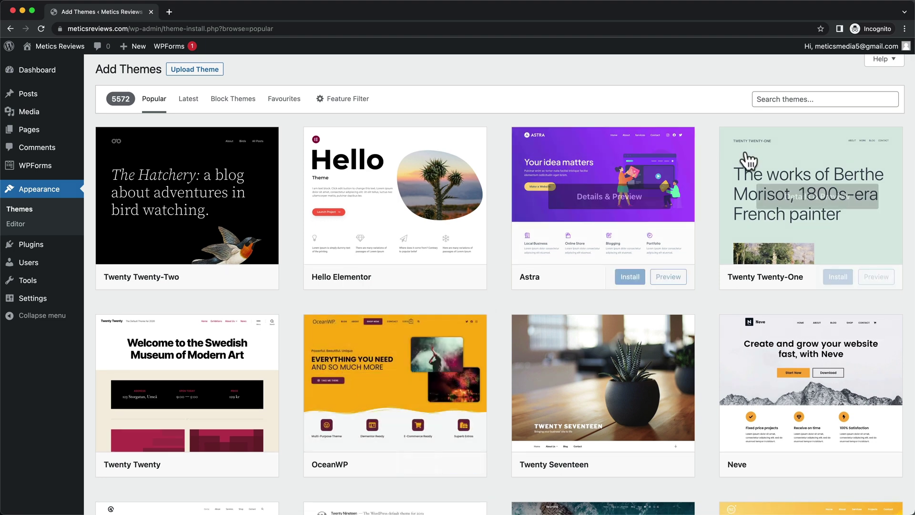
pyautogui.click(770, 101)
pyautogui.write('ocean')
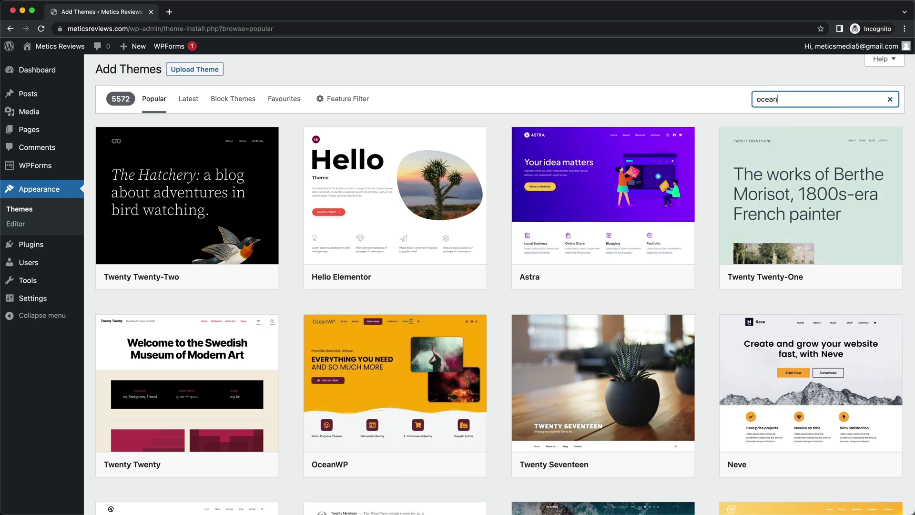
pyautogui.write('wp')
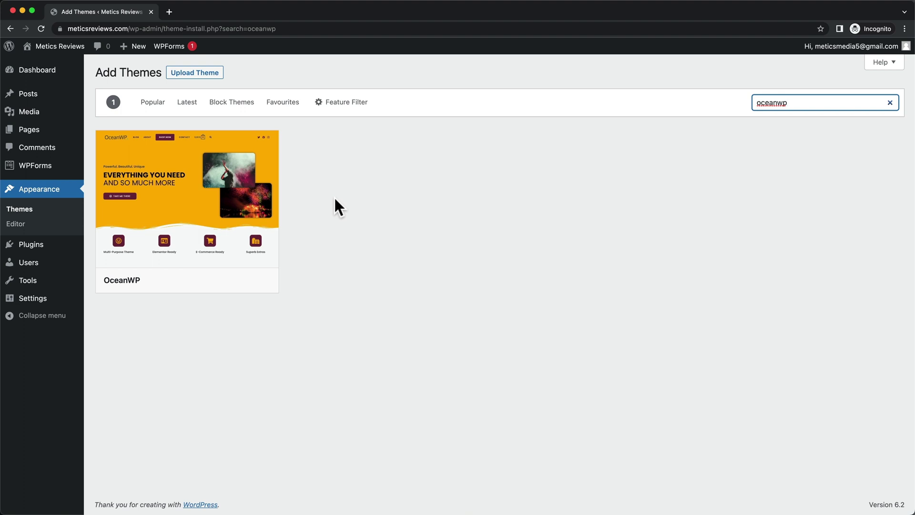
pyautogui.moveTo(186, 211)
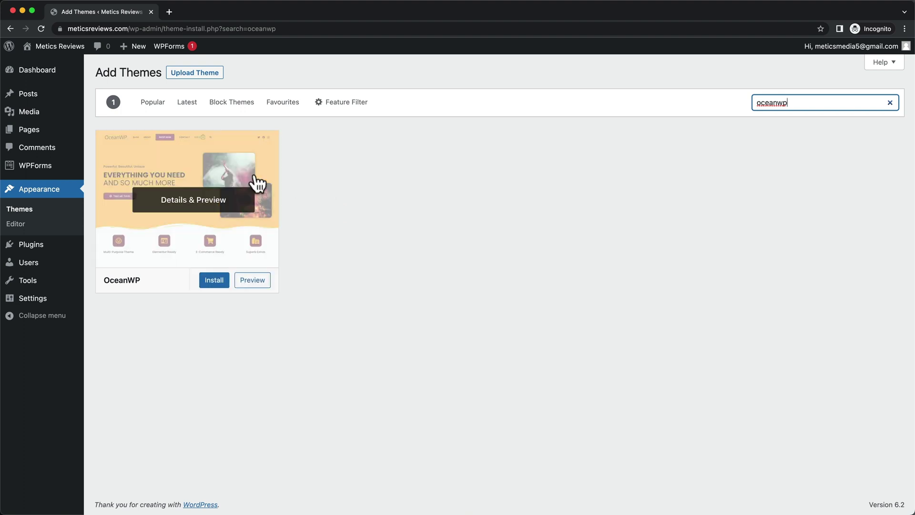
# Install and activate OceanWP, then delete Twenty Twenty-Three from its Theme Details.
pyautogui.click(216, 281)
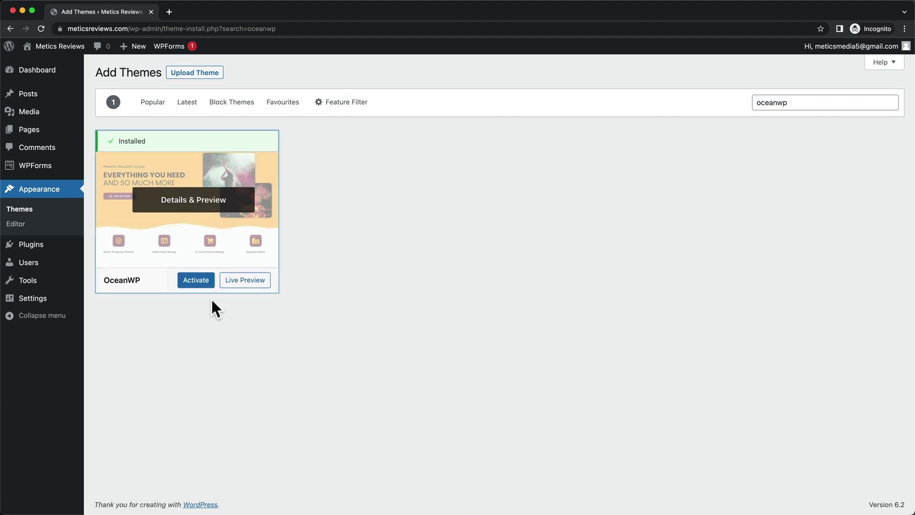
pyautogui.click(201, 285)
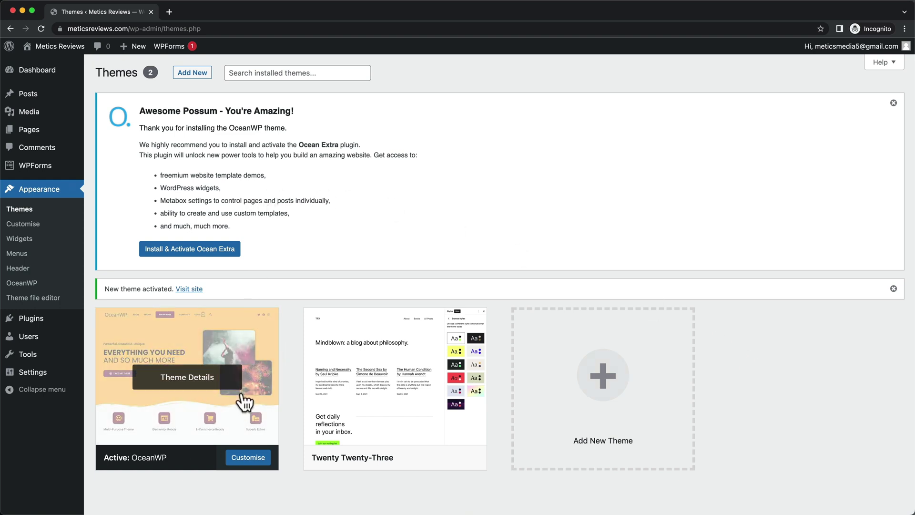
pyautogui.moveTo(395, 379)
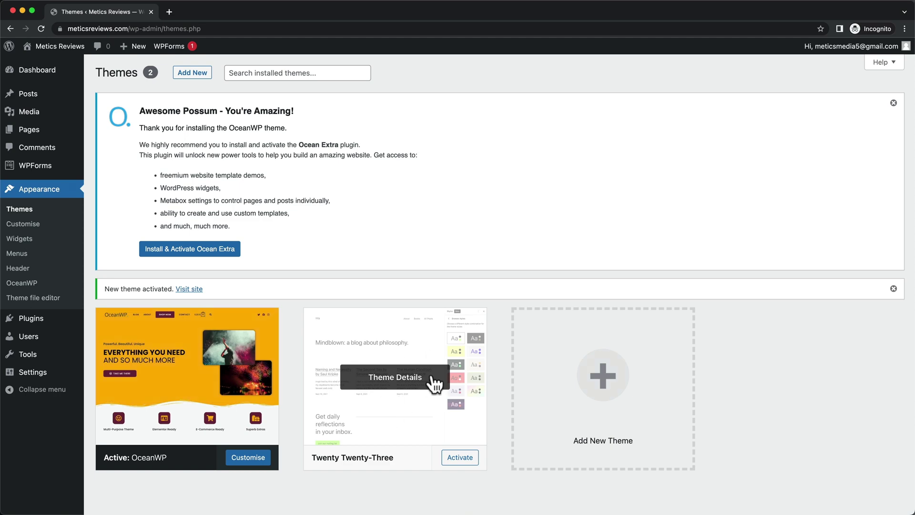
pyautogui.click(396, 370)
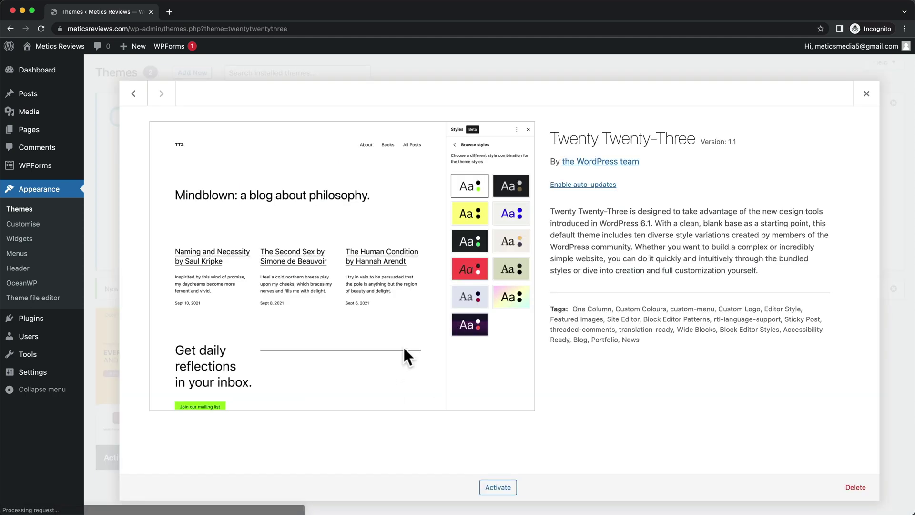
pyautogui.click(861, 486)
pyautogui.click(534, 97)
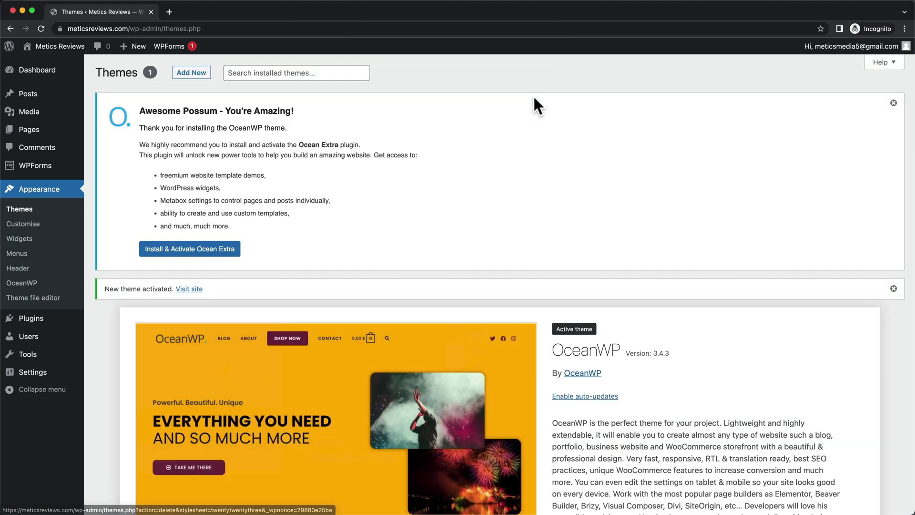
pyautogui.scroll(-5, 536, 96)
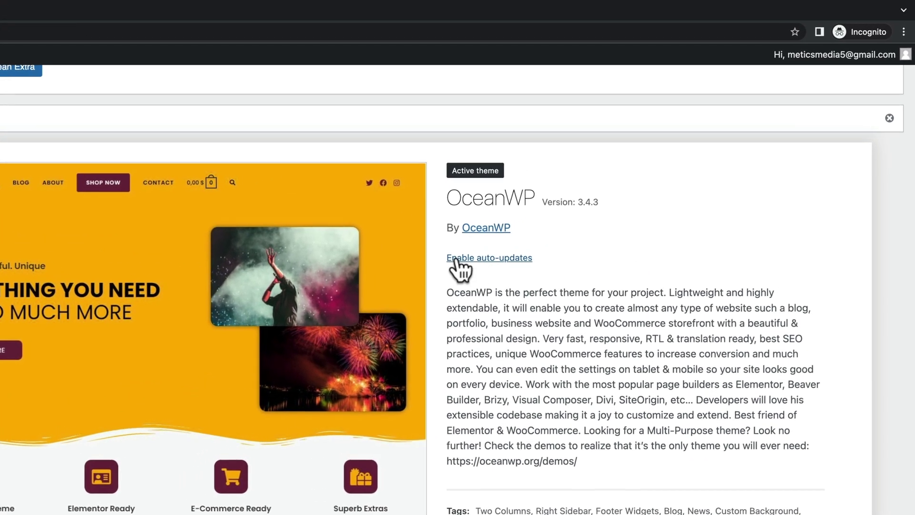
# Turn on auto-updates for OceanWP from its theme details.
pyautogui.click(501, 261)
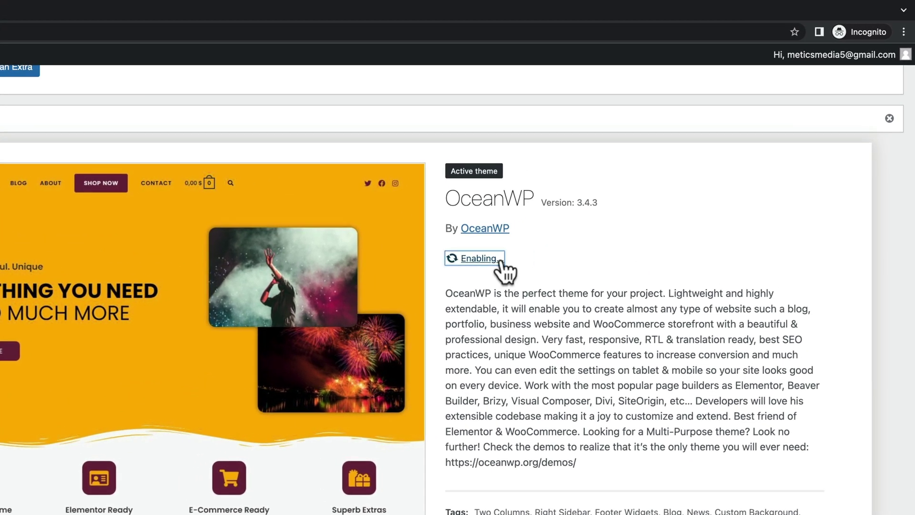